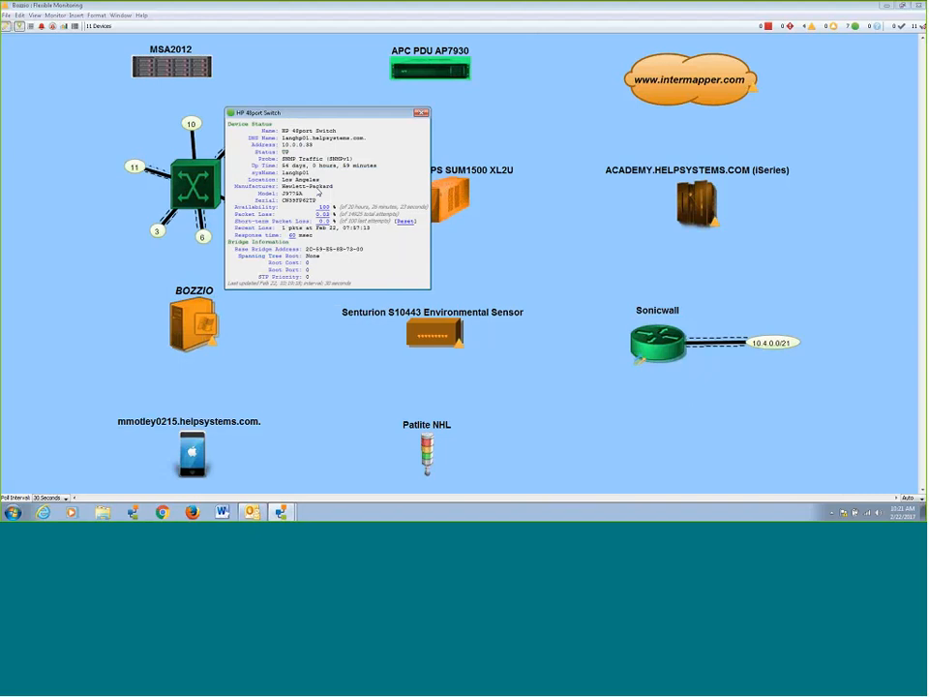
Close the HP 48port Switch status window, then view and close the status window of its interface 12.
{"action": "left_click_drag", "start_coordinate": [375, 115], "coordinate": [336, 125]}
{"action": "left_click", "coordinate": [372, 122]}
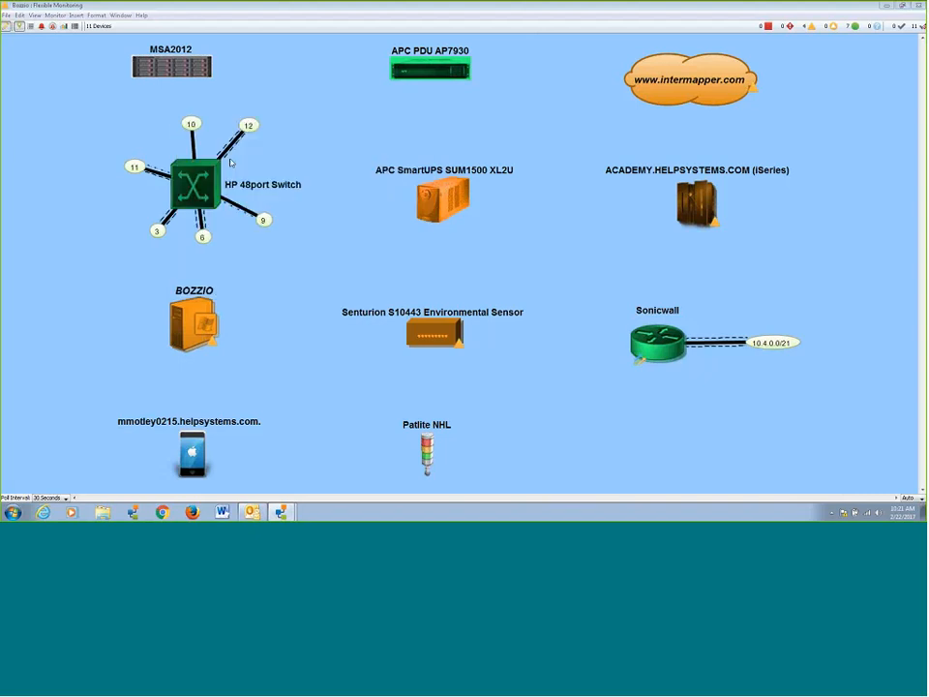
{"action": "right_click", "coordinate": [265, 120]}
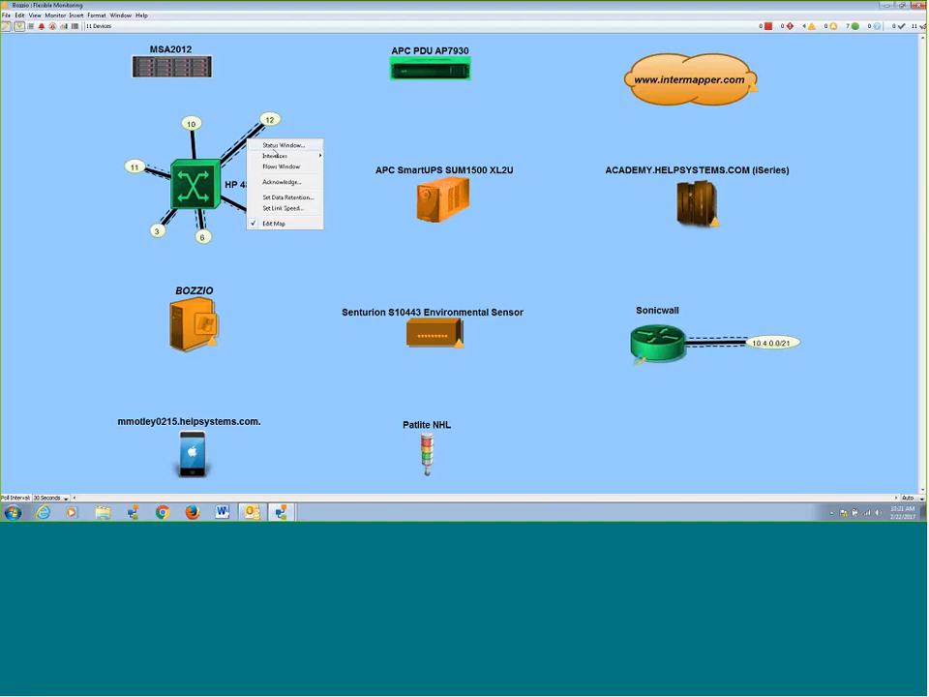
{"action": "left_click", "coordinate": [285, 152]}
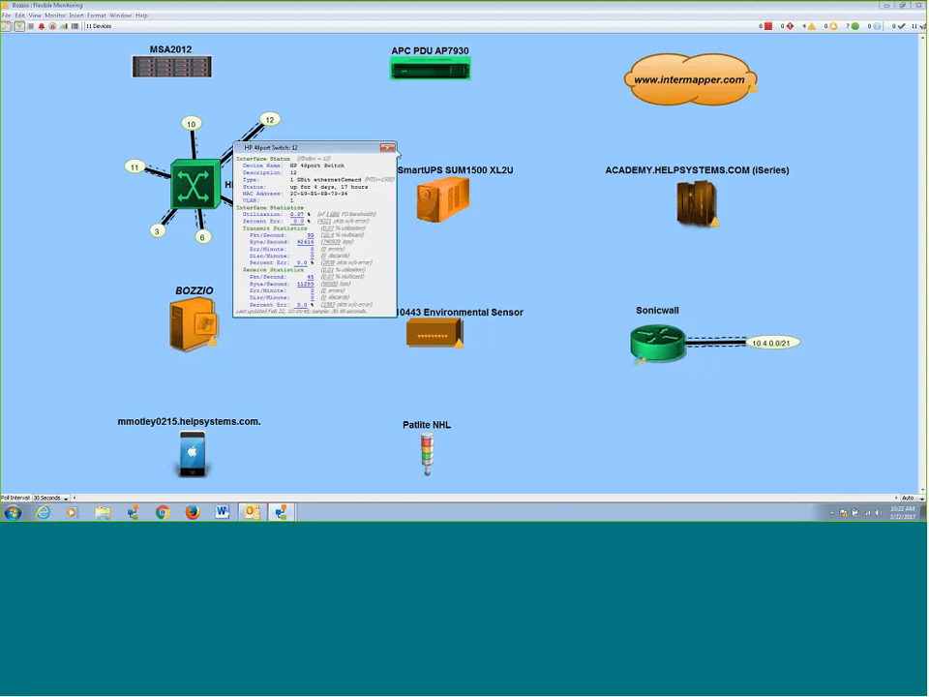
{"action": "left_click", "coordinate": [389, 149]}
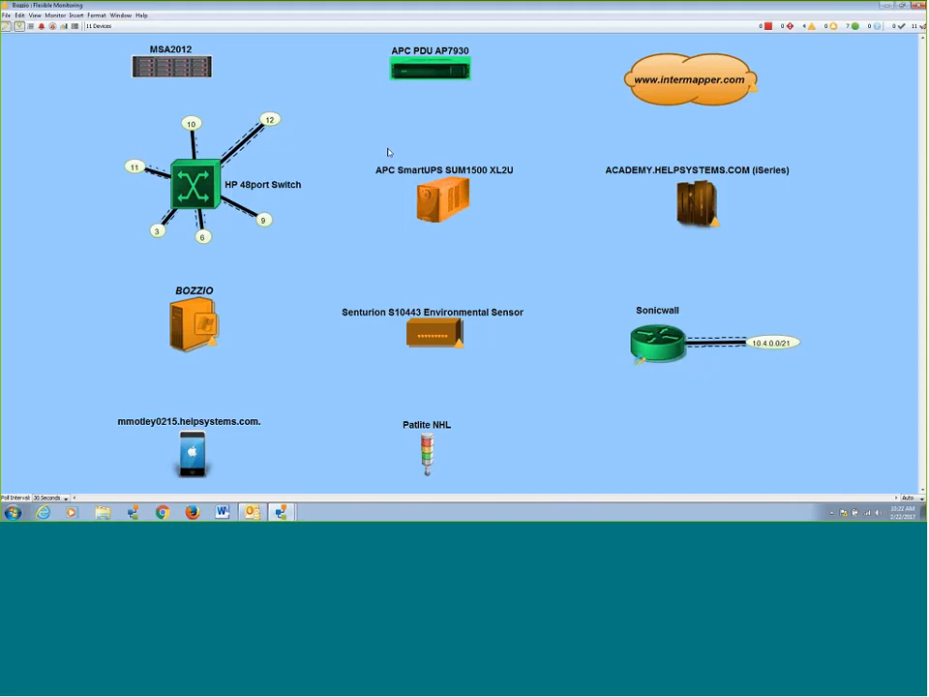
View the status window of the APC SmartUPS SUM1500 XL2U device.
{"action": "right_click", "coordinate": [440, 194]}
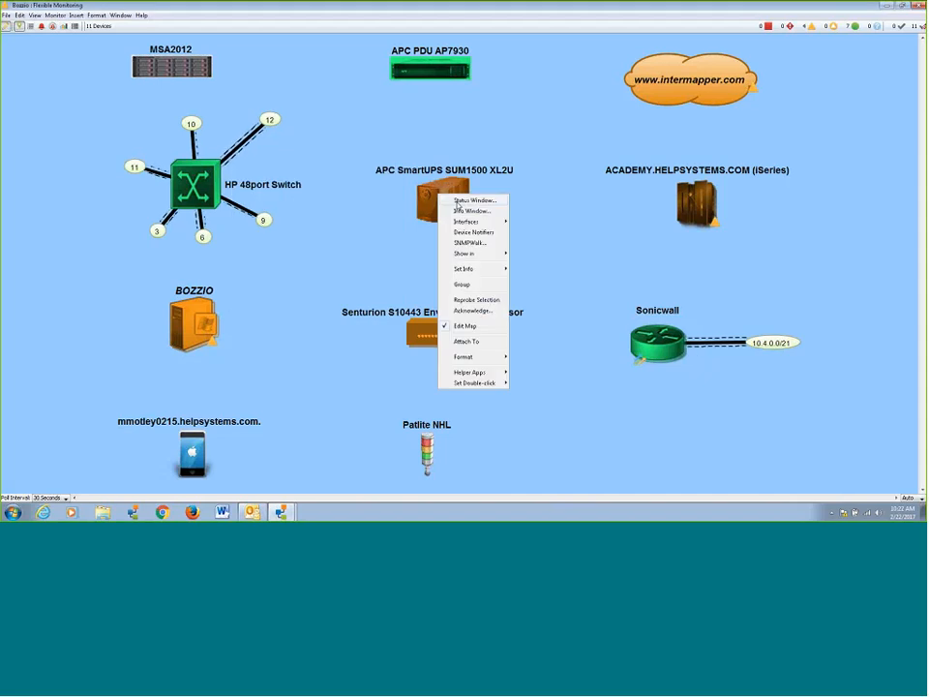
{"action": "left_click", "coordinate": [457, 201]}
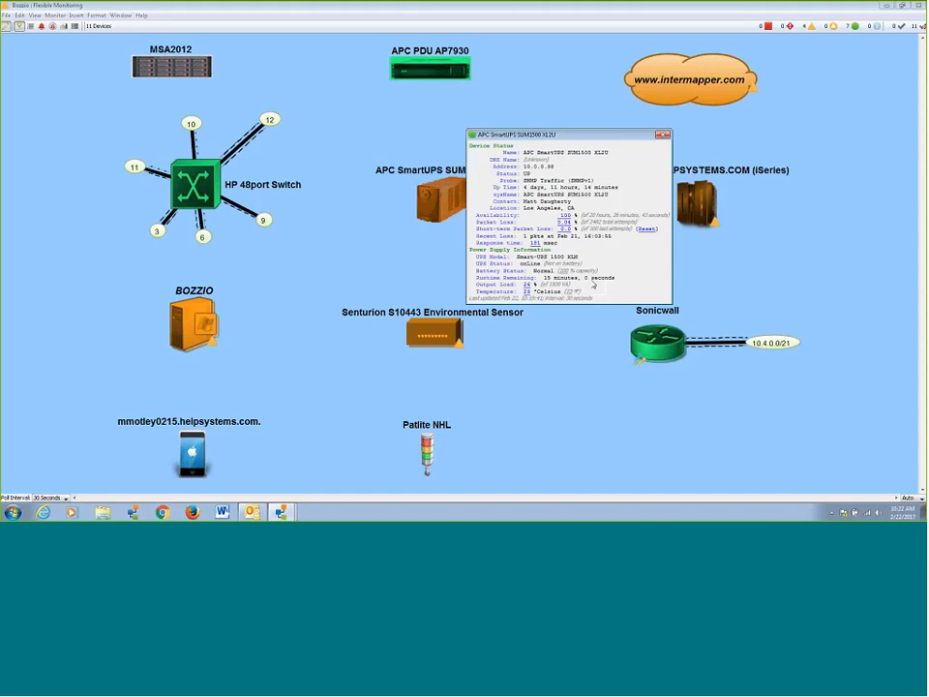
Open the status window of ACADEMY.HELPSYSTEMS.COM (iSeries), move it to a free area and widen it.
{"action": "right_click", "coordinate": [691, 197]}
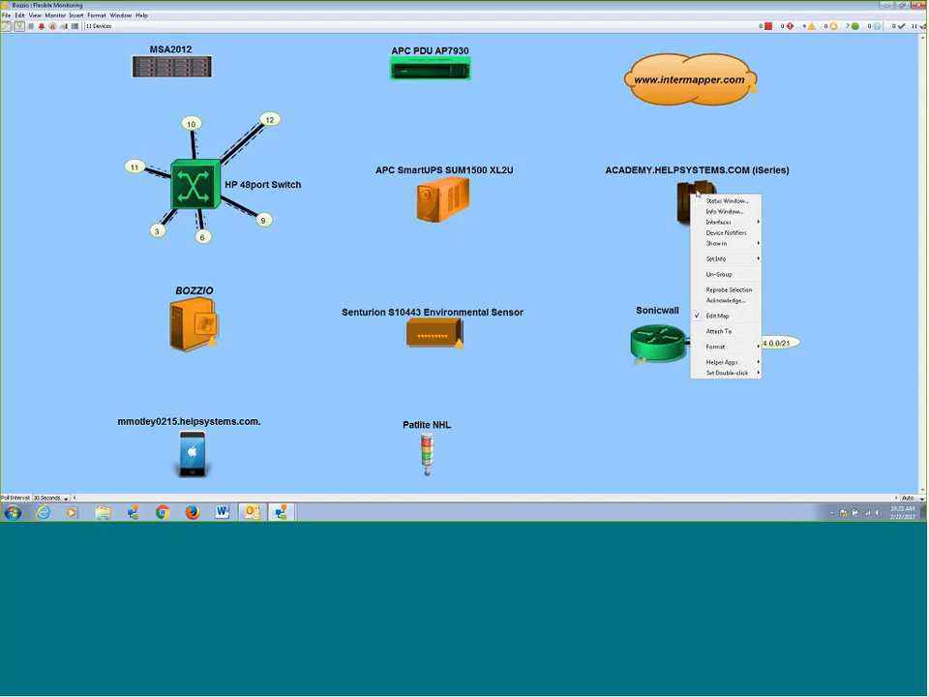
{"action": "left_click", "coordinate": [716, 201]}
{"action": "left_click_drag", "start_coordinate": [666, 198], "coordinate": [398, 140]}
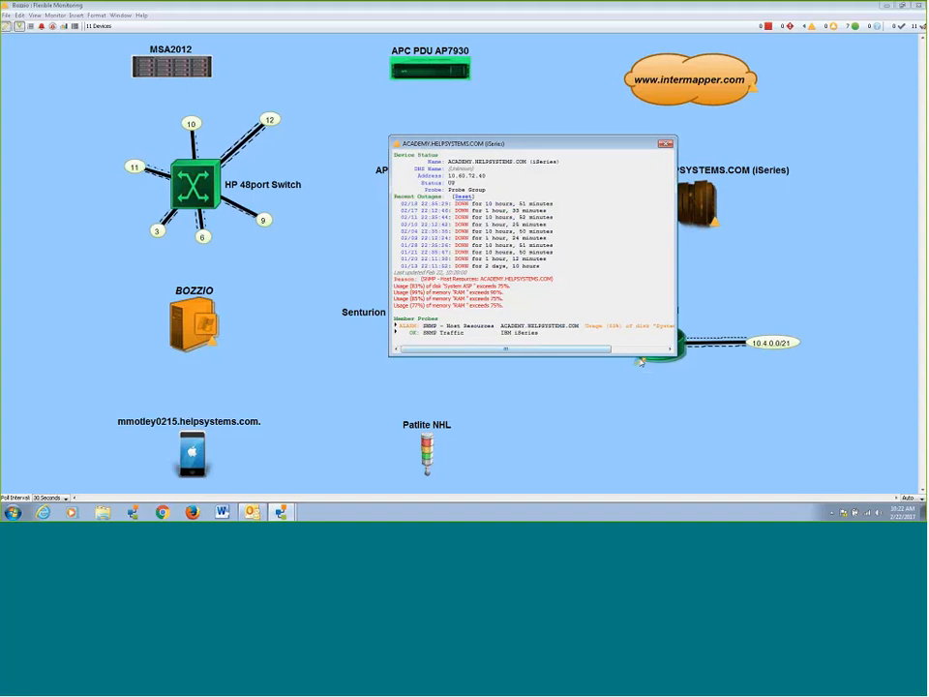
{"action": "left_click_drag", "start_coordinate": [664, 355], "coordinate": [711, 356]}
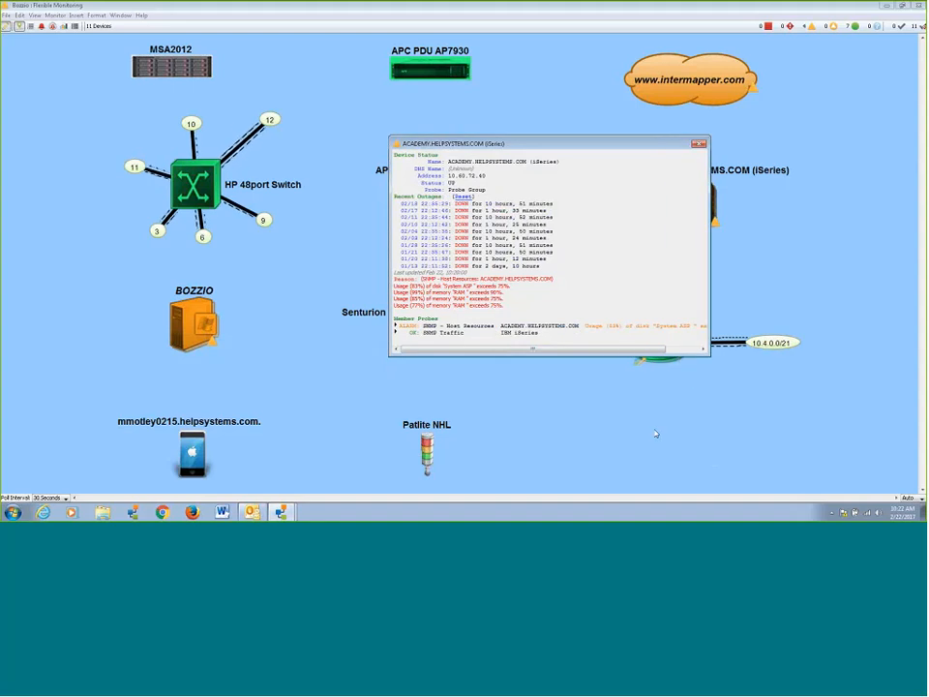
Expand the iSeries' SNMP - Host Resources member probe, examine its storage, processor and outage details in an enlarged window, and close it.
{"action": "left_click", "coordinate": [396, 326]}
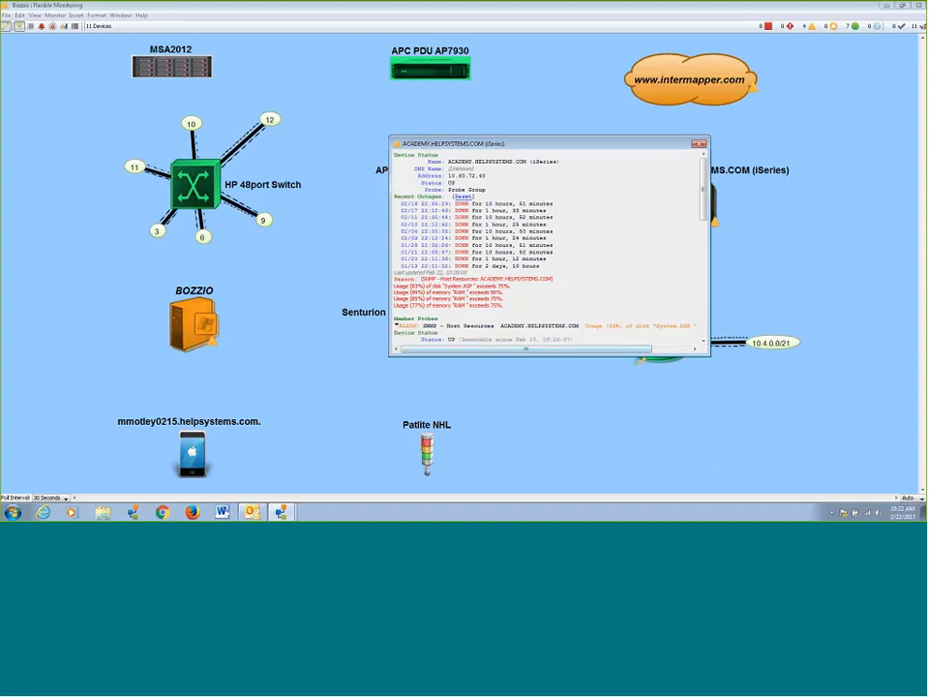
{"action": "left_click_drag", "start_coordinate": [703, 212], "coordinate": [709, 264]}
{"action": "left_click", "coordinate": [704, 241]}
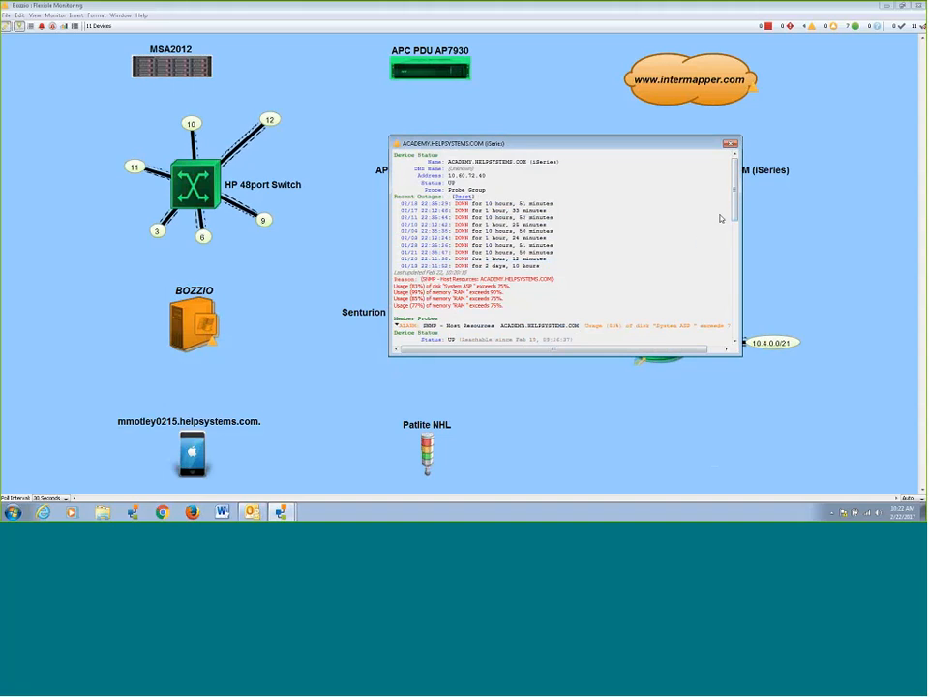
{"action": "left_click_drag", "start_coordinate": [735, 211], "coordinate": [736, 239]}
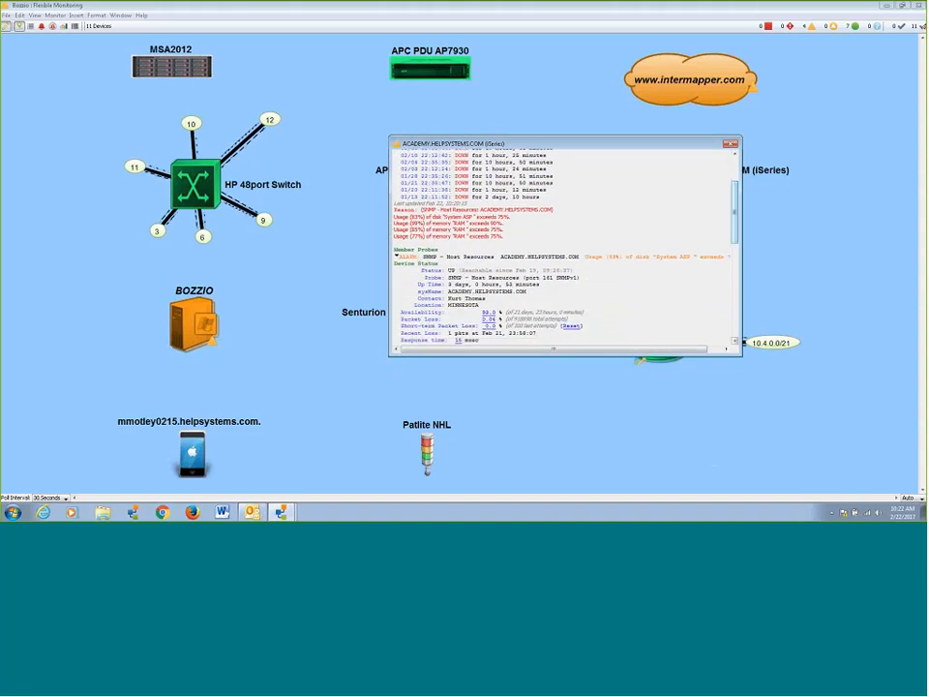
{"action": "left_click_drag", "start_coordinate": [743, 357], "coordinate": [759, 496]}
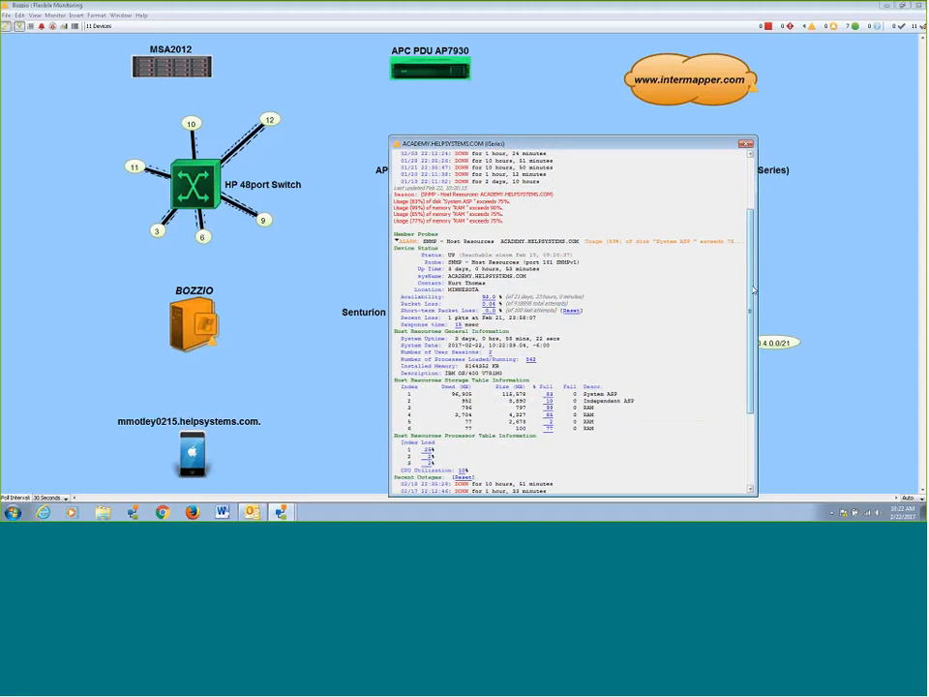
{"action": "scroll", "coordinate": [723, 468], "scroll_direction": "down", "scroll_amount": 3}
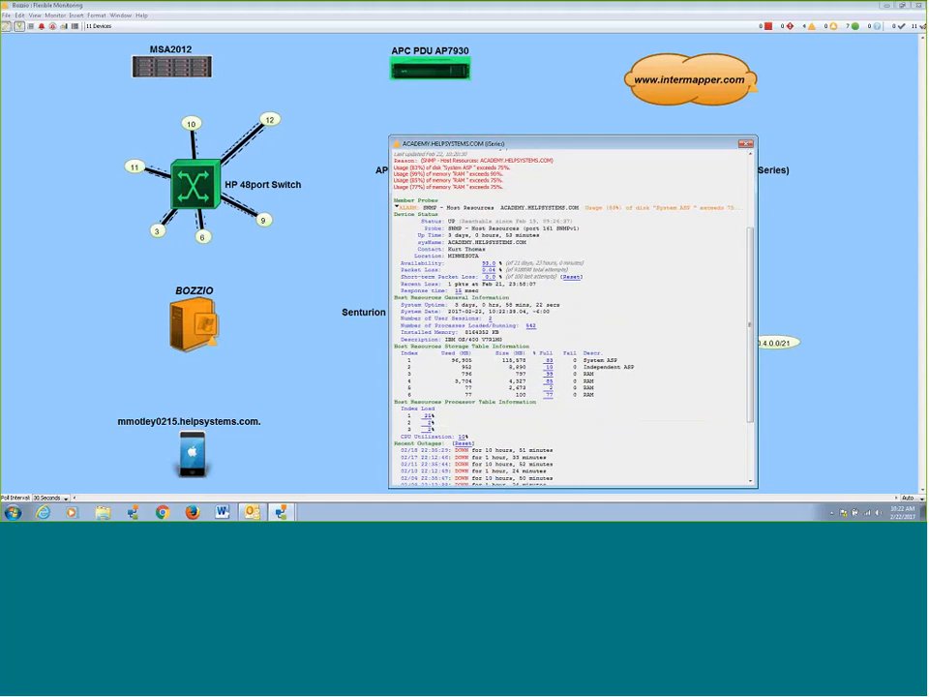
{"action": "scroll", "coordinate": [447, 468], "scroll_direction": "down", "scroll_amount": 5}
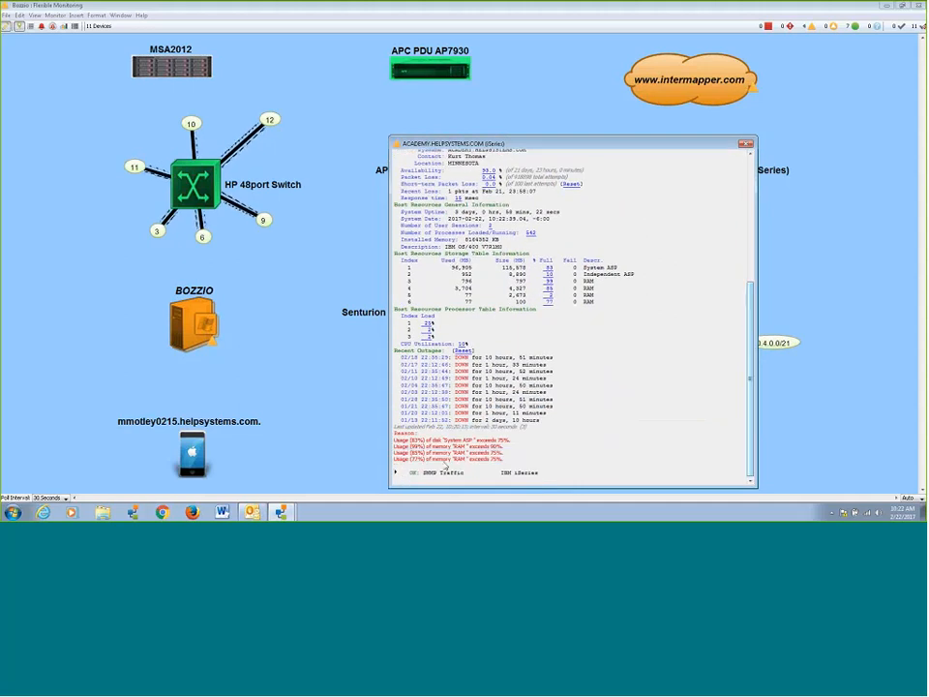
{"action": "left_click", "coordinate": [746, 145]}
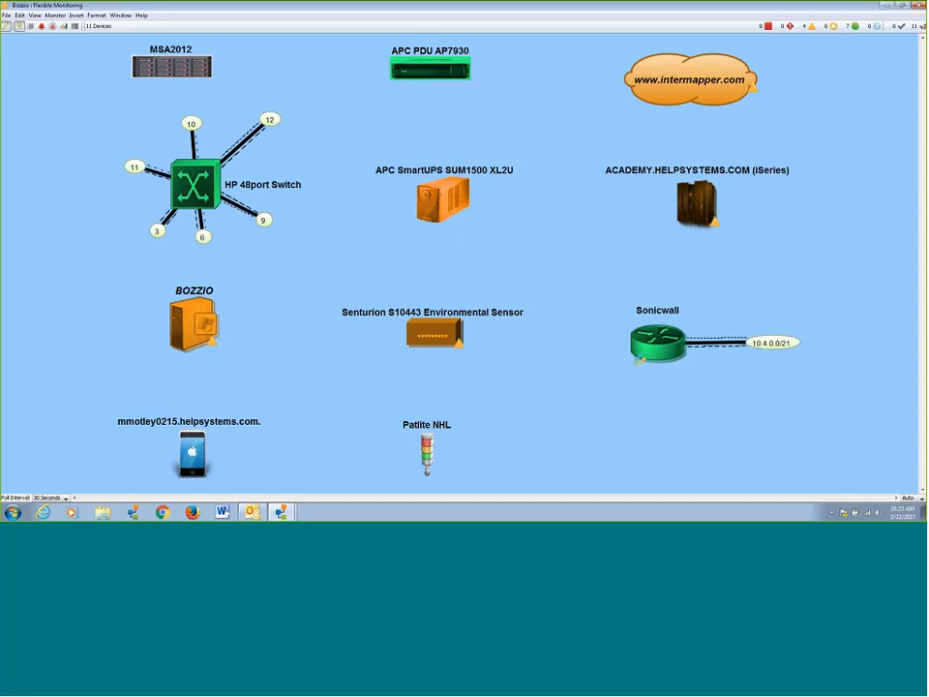
Examine the Senturion S10443 Environmental Sensor's status with its Senturion Environment member probe expanded and the window enlarged, then close it.
{"action": "right_click", "coordinate": [461, 342]}
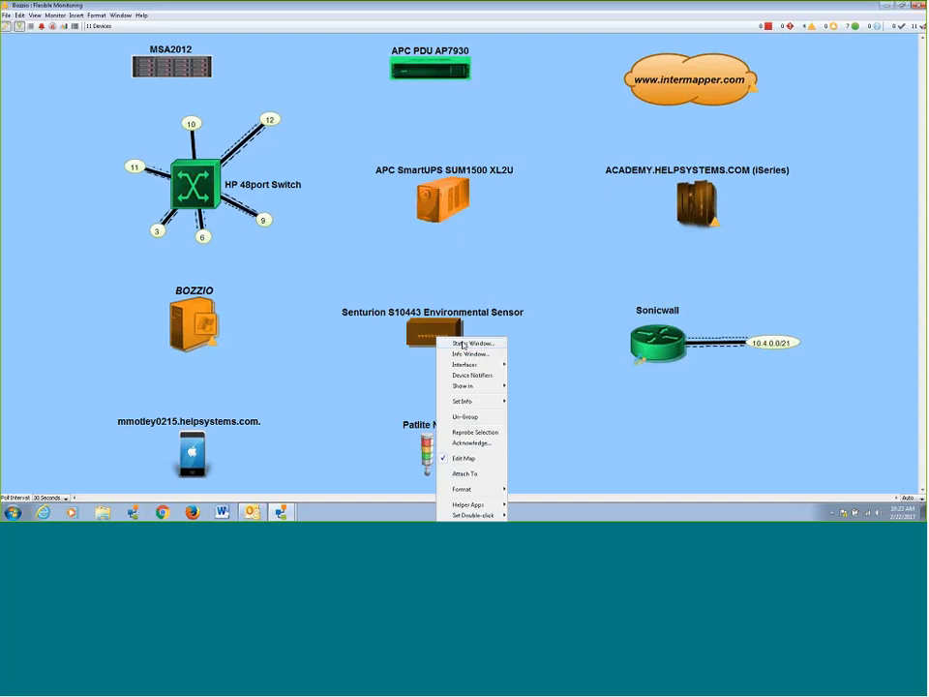
{"action": "left_click", "coordinate": [461, 344]}
{"action": "left_click_drag", "start_coordinate": [542, 311], "coordinate": [578, 143]}
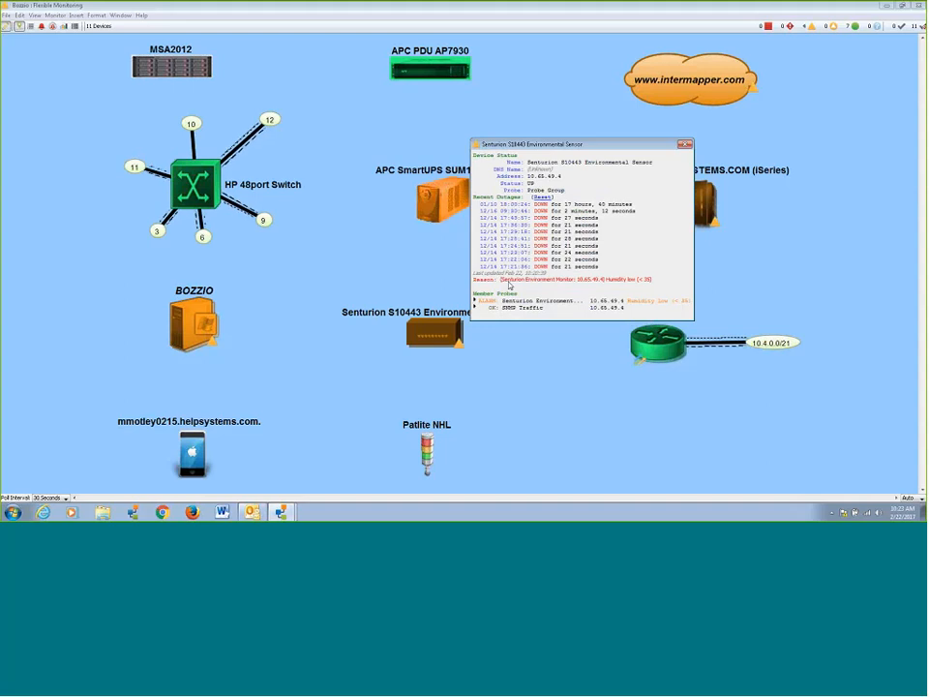
{"action": "left_click", "coordinate": [492, 303]}
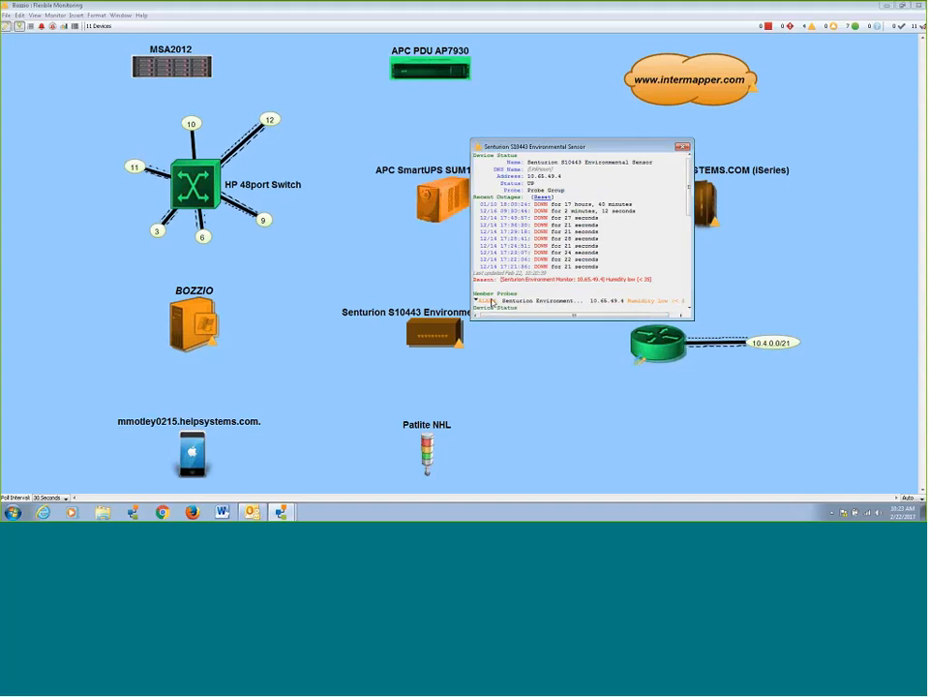
{"action": "left_click_drag", "start_coordinate": [694, 320], "coordinate": [694, 466]}
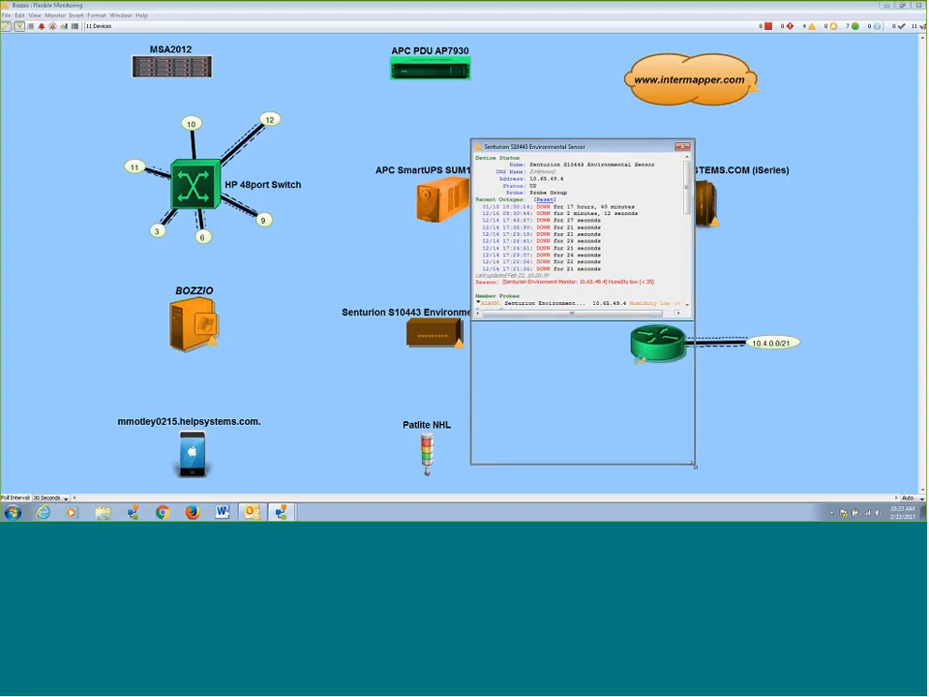
{"action": "scroll", "coordinate": [689, 339], "scroll_direction": "down", "scroll_amount": 4}
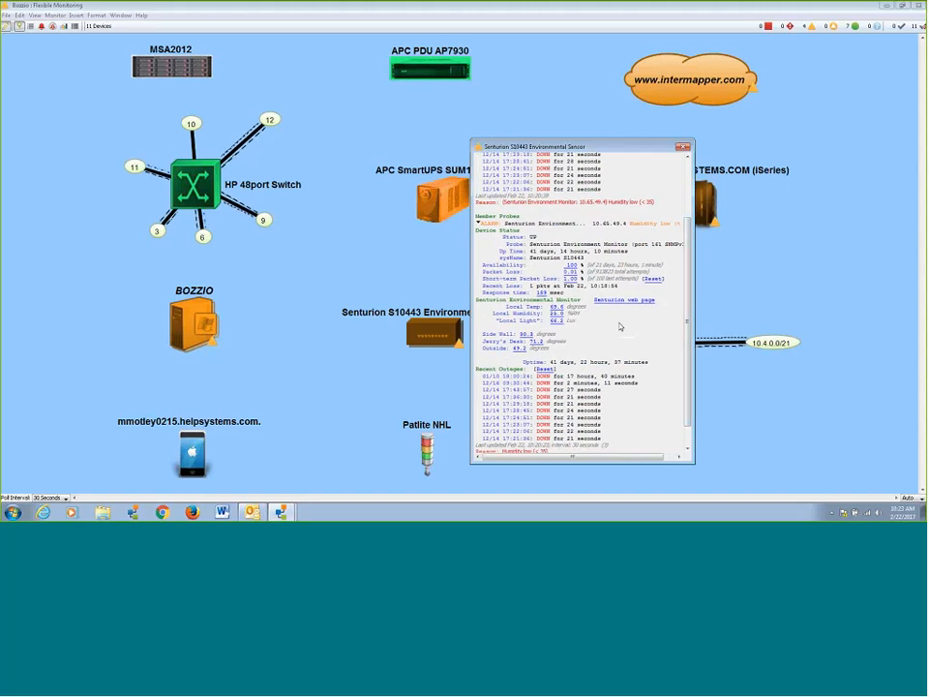
{"action": "left_click", "coordinate": [691, 148]}
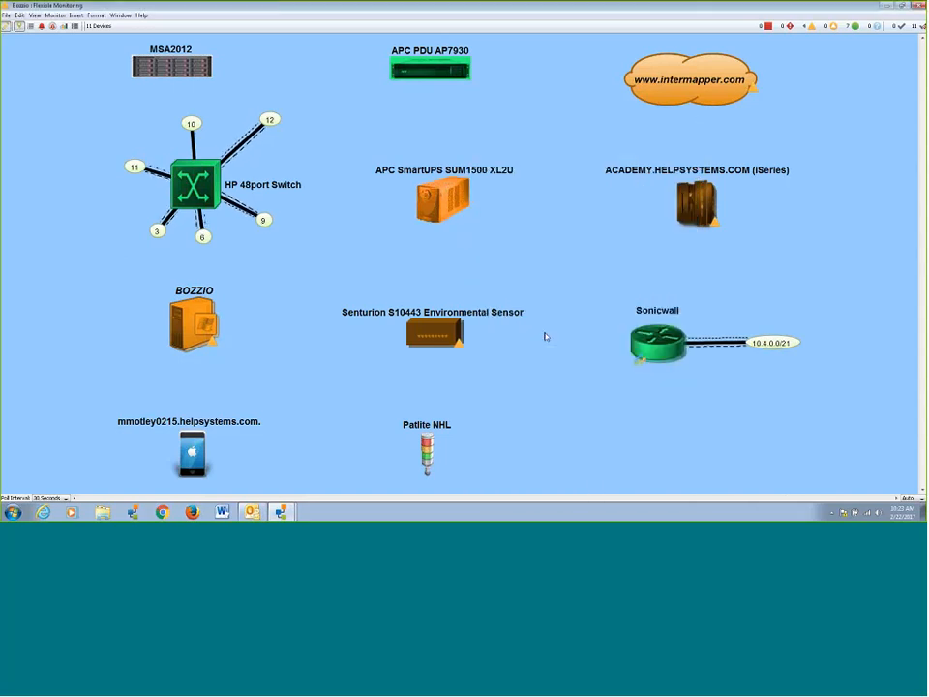
Move the Patlite NHL device slightly closer to the Senturion S10443 Environmental Sensor on the map.
{"action": "left_click", "coordinate": [436, 435]}
{"action": "left_click_drag", "start_coordinate": [439, 430], "coordinate": [437, 424]}
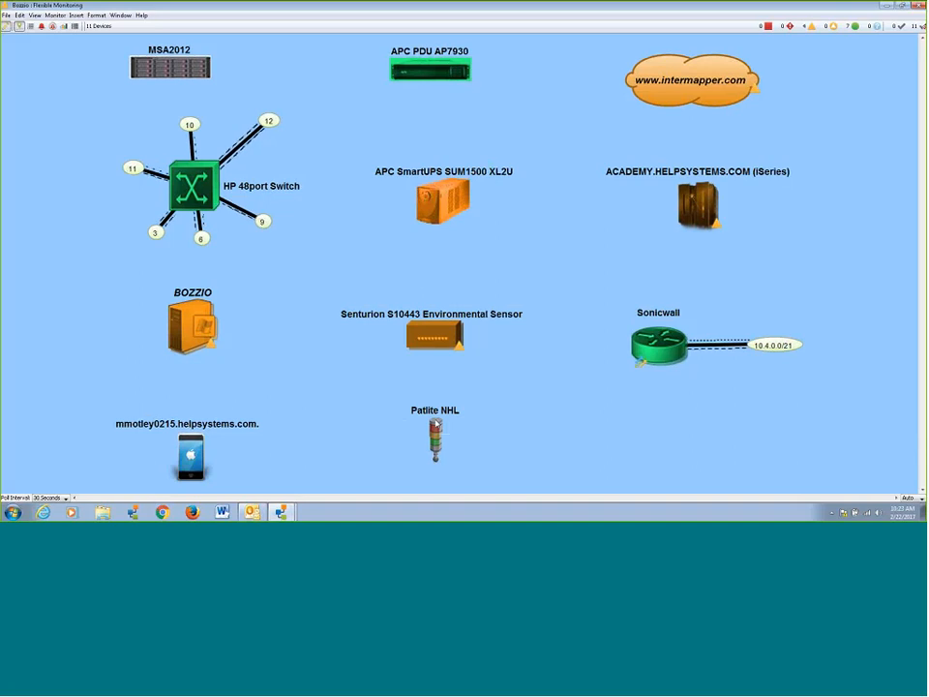
{"action": "right_click", "coordinate": [437, 426]}
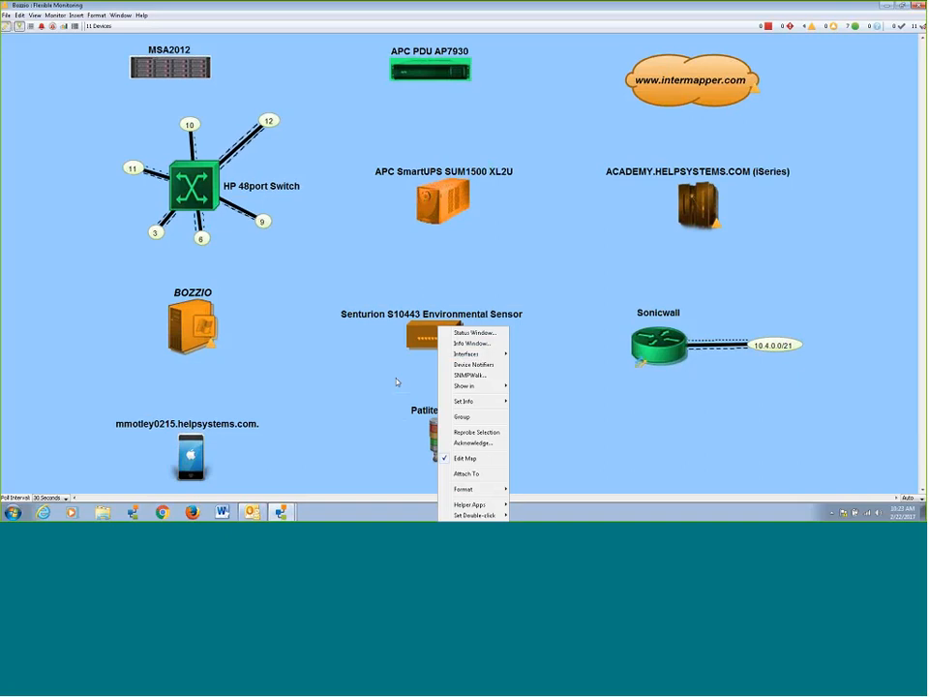
{"action": "right_click", "coordinate": [200, 455]}
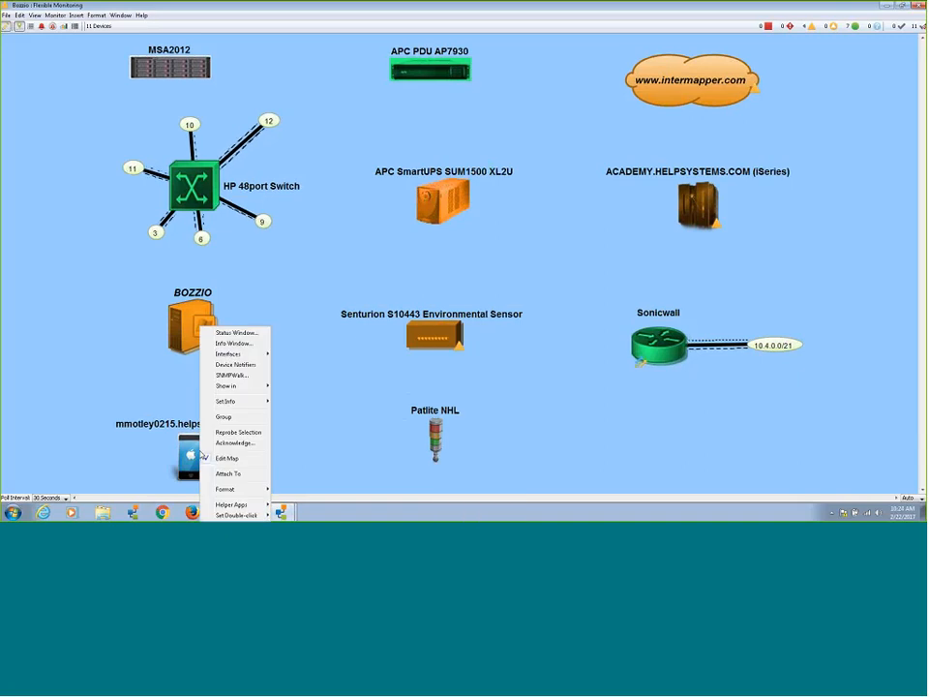
{"action": "key", "text": "Escape"}
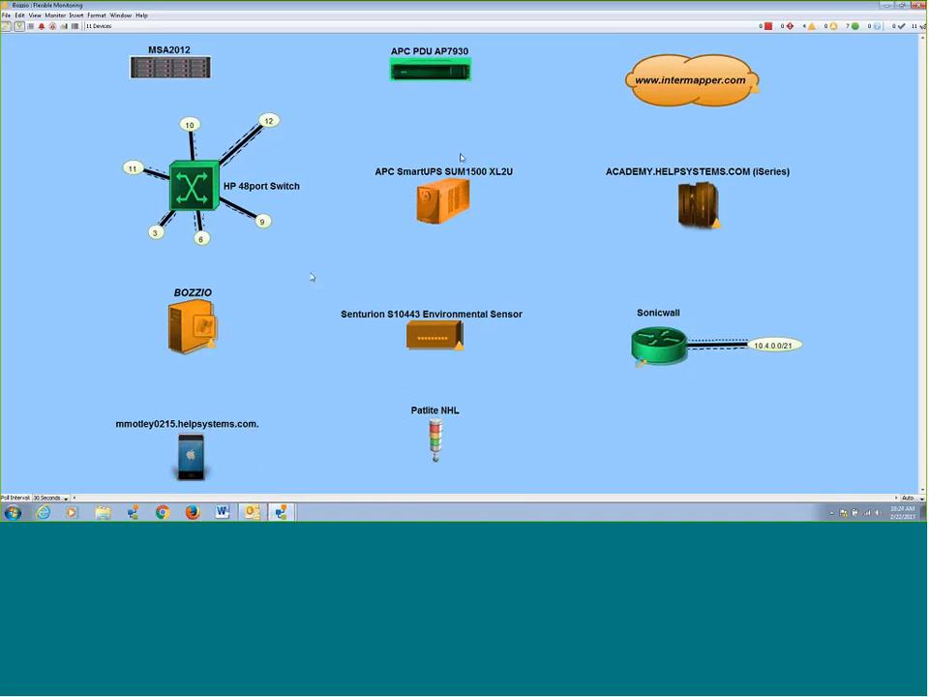
{"action": "right_click", "coordinate": [673, 87]}
{"action": "left_click", "coordinate": [707, 91]}
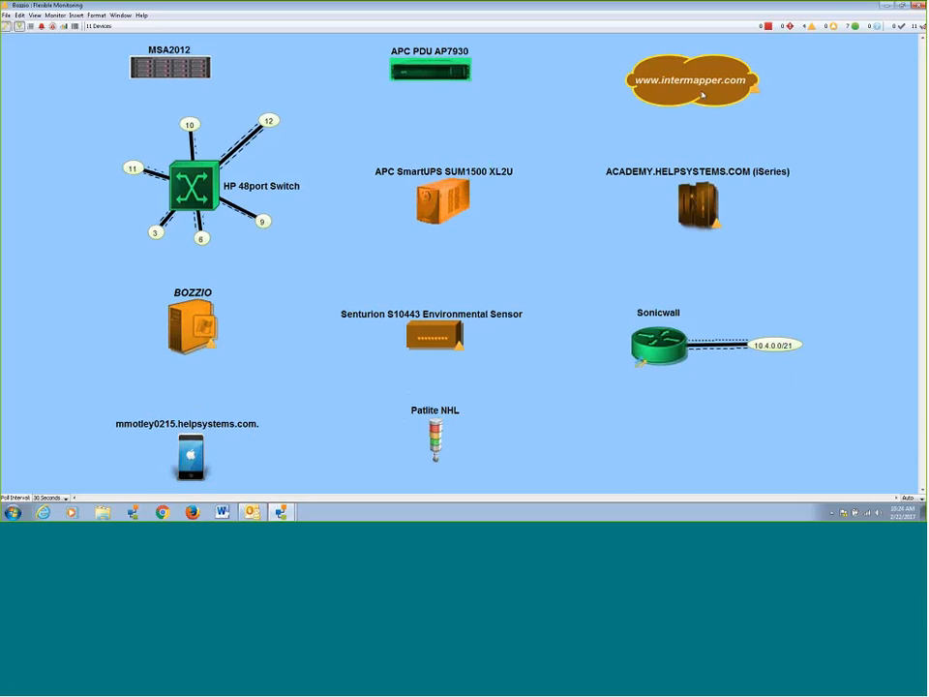
{"action": "left_click_drag", "start_coordinate": [492, 81], "coordinate": [403, 90]}
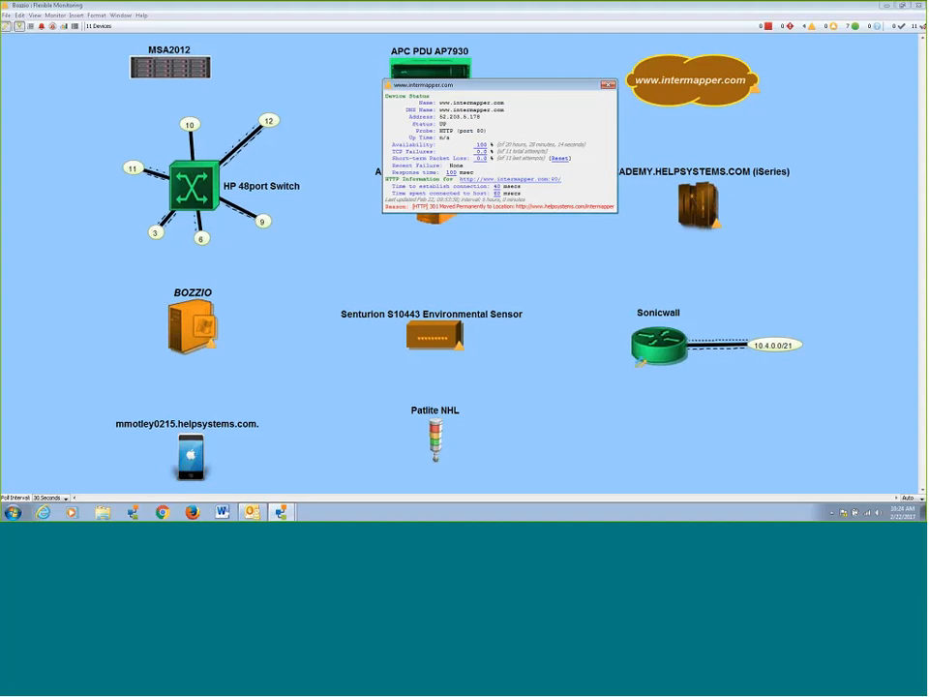
{"action": "left_click_drag", "start_coordinate": [564, 85], "coordinate": [648, 103]}
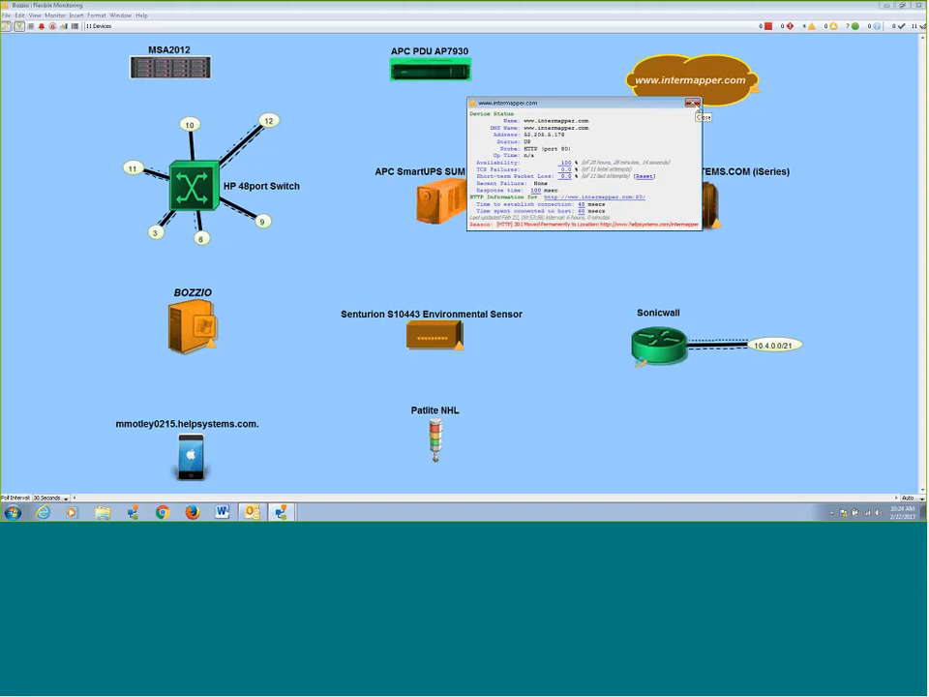
{"action": "left_click", "coordinate": [693, 104]}
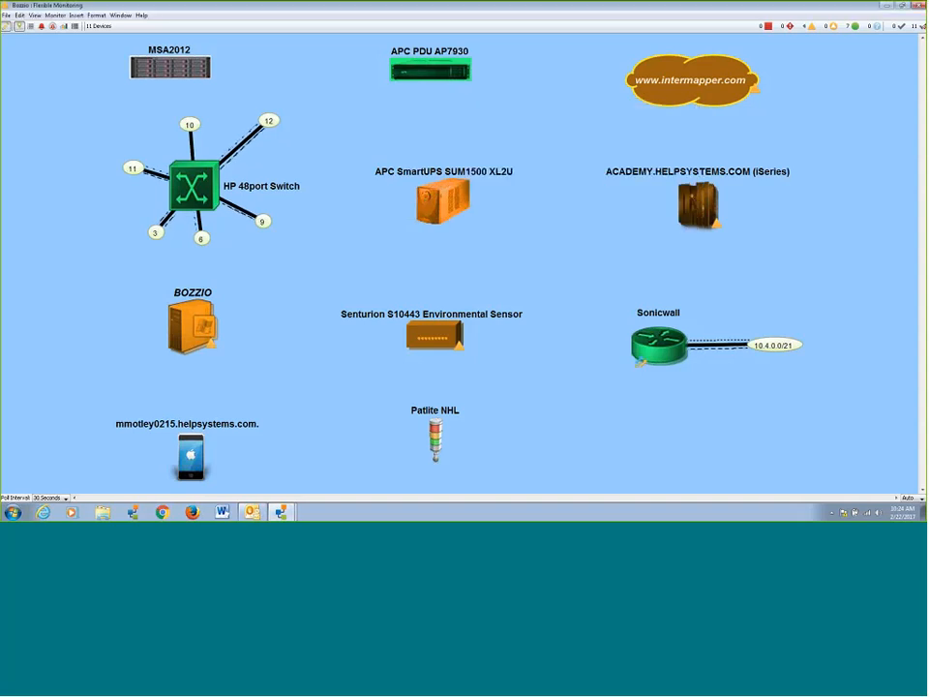
Examine the Sonicwall router's status with its SNMP Traffic member probe expanded and the window enlarged, then close it.
{"action": "right_click", "coordinate": [656, 341]}
{"action": "left_click", "coordinate": [681, 344]}
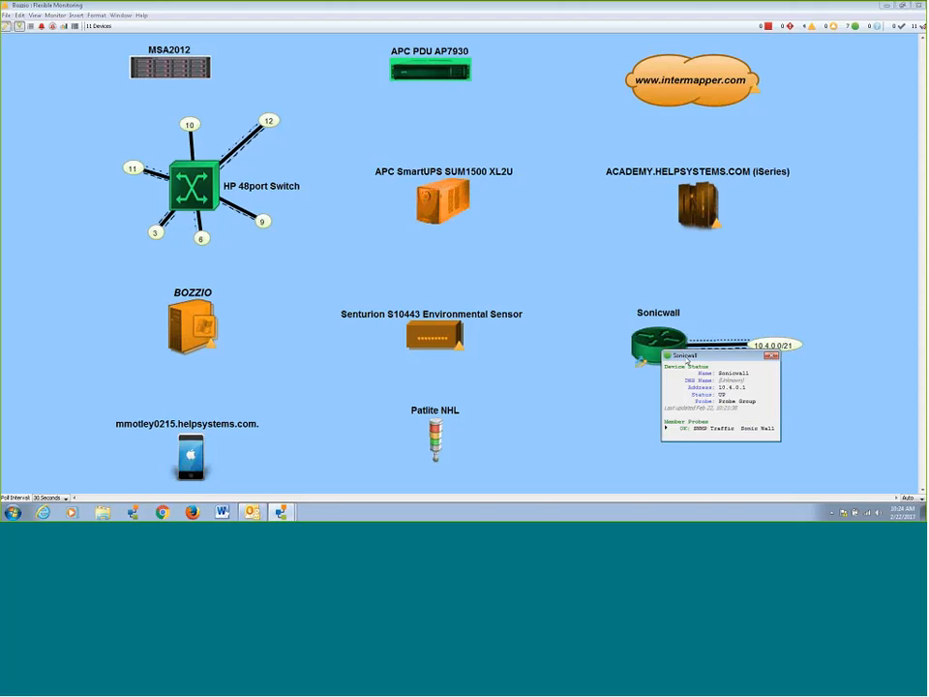
{"action": "left_click_drag", "start_coordinate": [687, 360], "coordinate": [517, 226]}
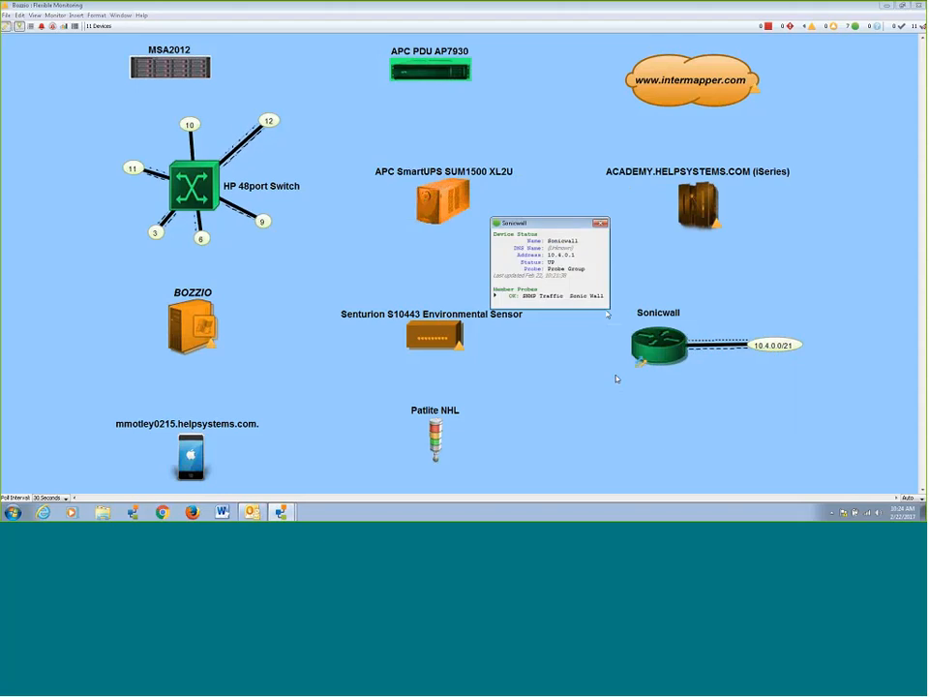
{"action": "left_click_drag", "start_coordinate": [609, 310], "coordinate": [693, 437]}
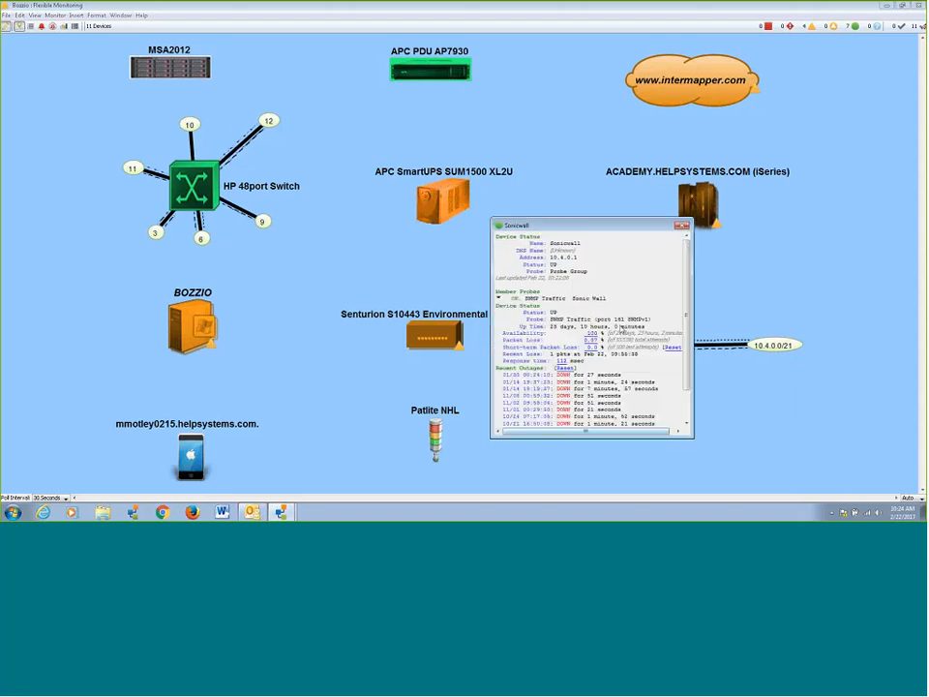
{"action": "left_click_drag", "start_coordinate": [608, 227], "coordinate": [459, 210]}
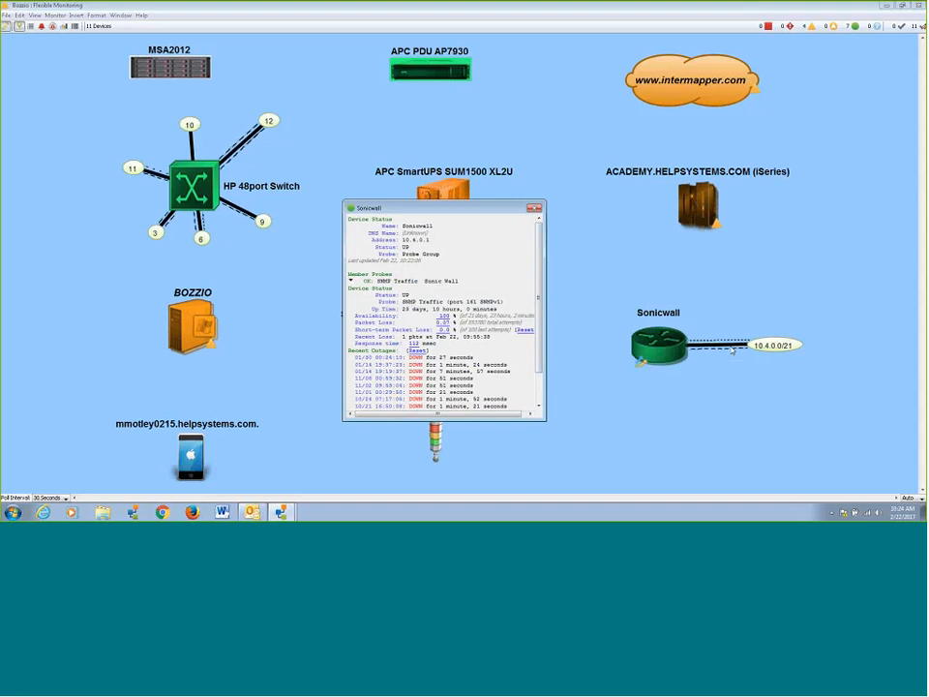
{"action": "left_click", "coordinate": [533, 207]}
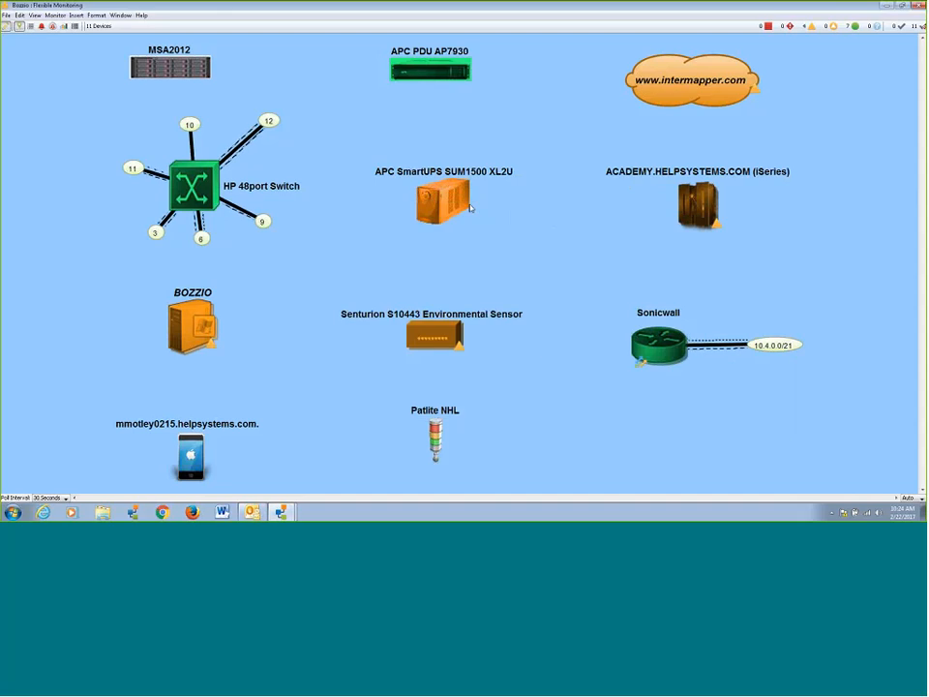
Start adding a member probe to the APC SmartUPS SUM1500 XL2U through its device info, moving the Add Member Probe dialog clear.
{"action": "right_click", "coordinate": [461, 201]}
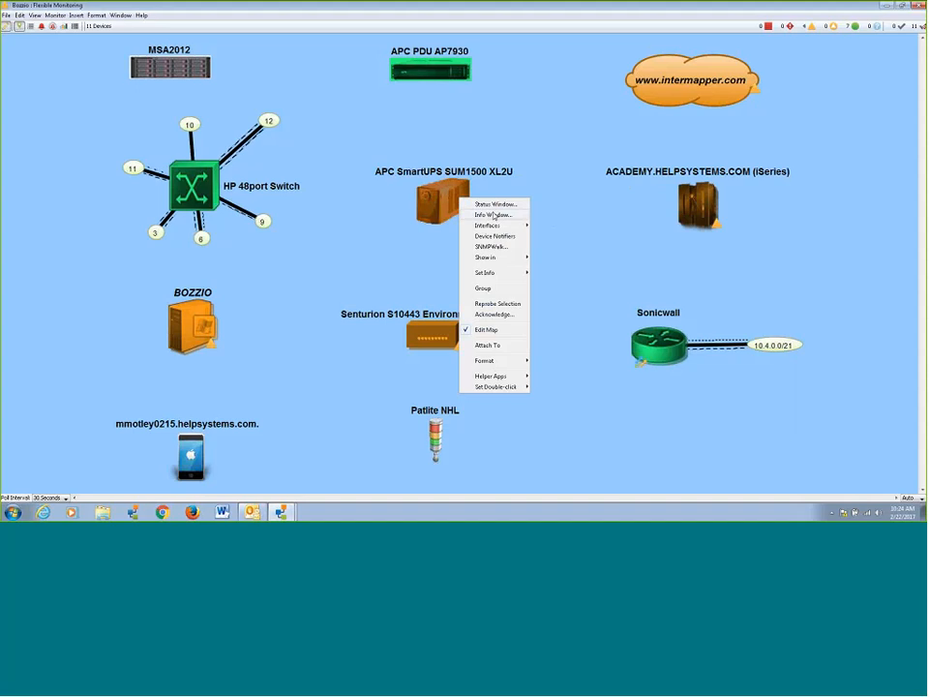
{"action": "left_click", "coordinate": [494, 215]}
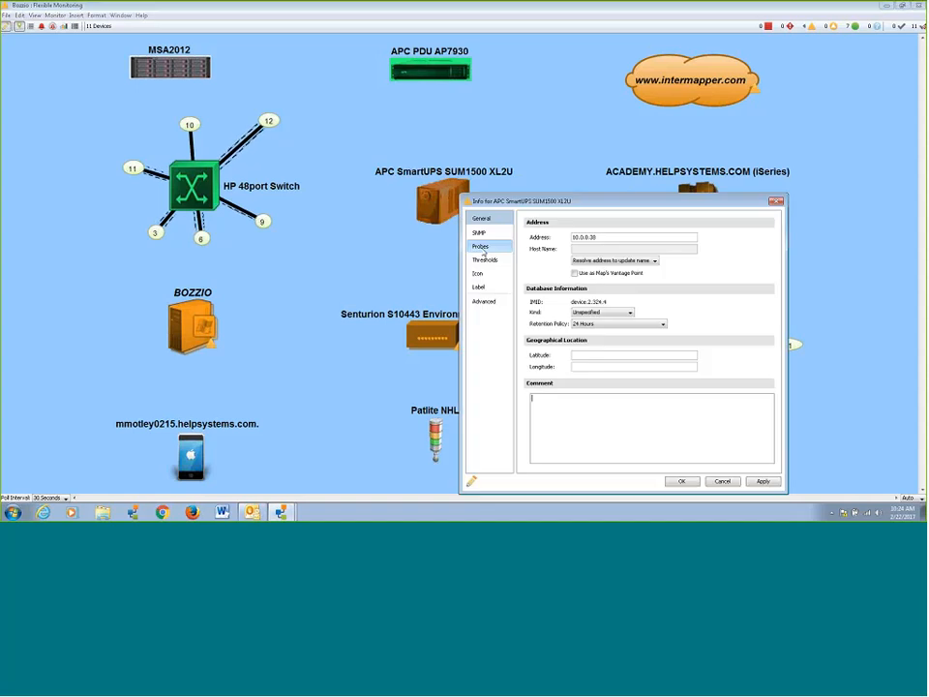
{"action": "left_click", "coordinate": [481, 245]}
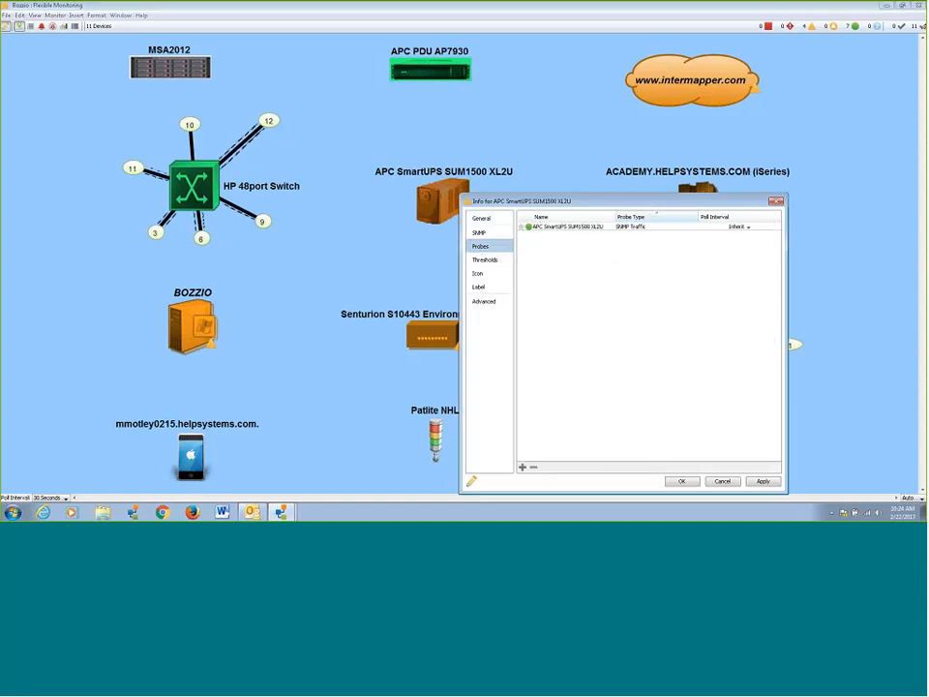
{"action": "left_click", "coordinate": [522, 467]}
{"action": "left_click_drag", "start_coordinate": [552, 175], "coordinate": [372, 96]}
Examine the available member probes in the Basic, SNMP, Network Devices, Servers-Standard and Wireless categories, through to the end of the list.
{"action": "left_click", "coordinate": [267, 112]}
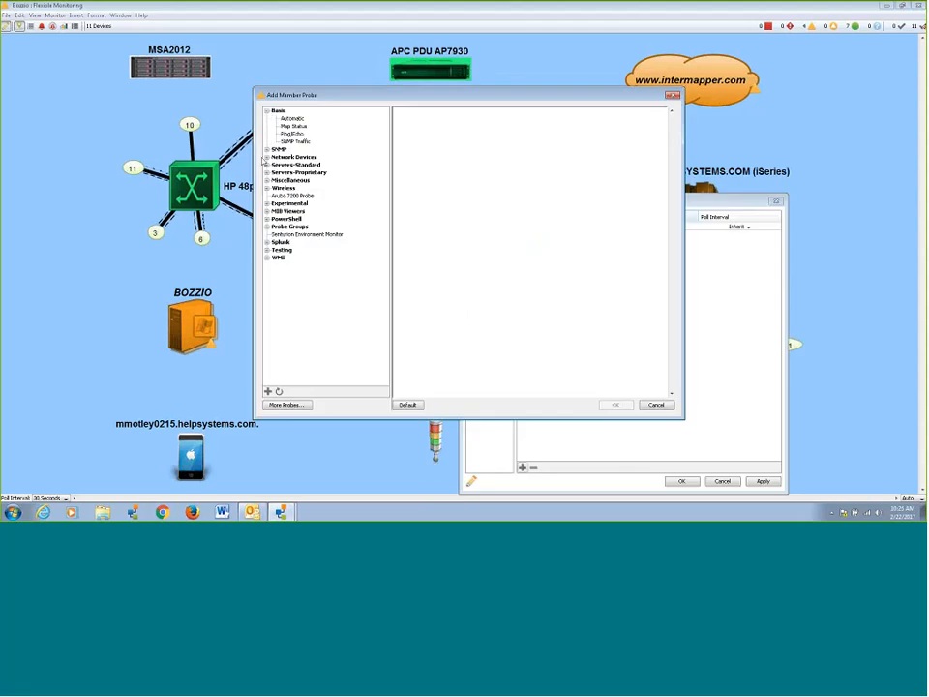
{"action": "left_click", "coordinate": [267, 150]}
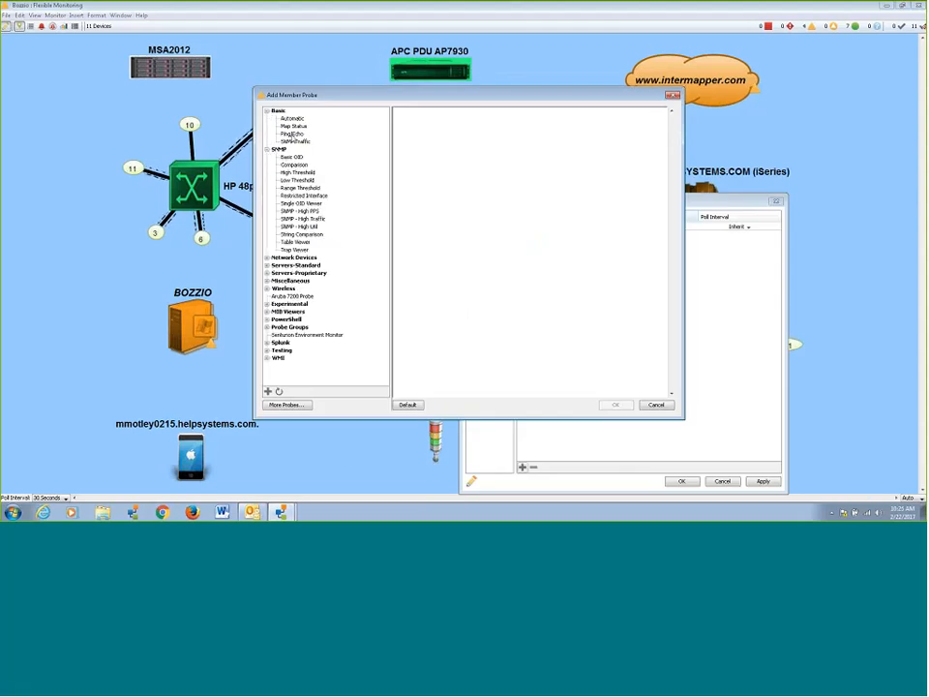
{"action": "left_click", "coordinate": [267, 257]}
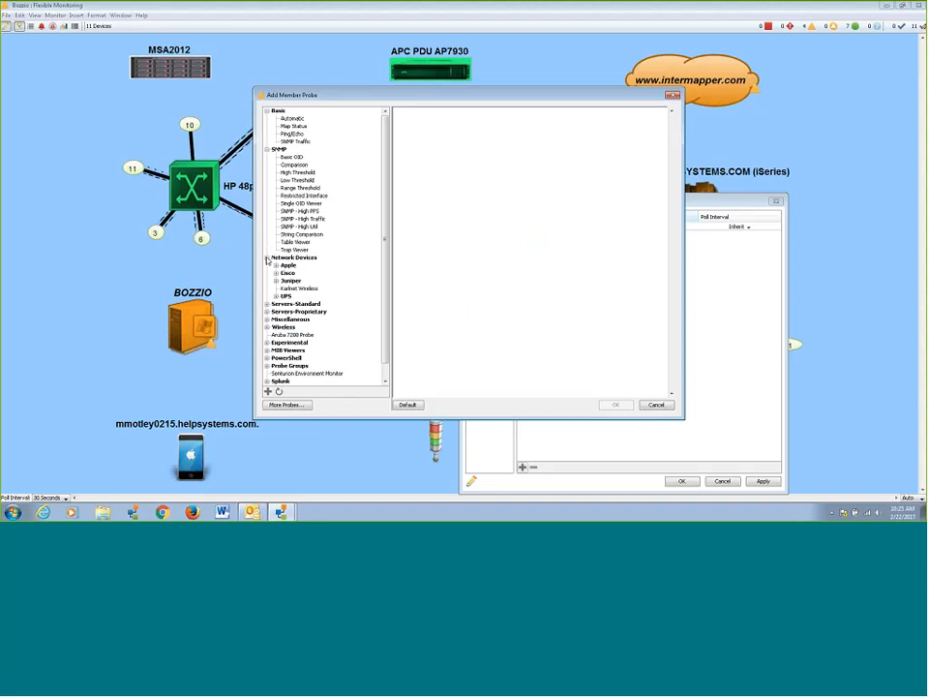
{"action": "scroll", "coordinate": [281, 263], "scroll_direction": "down", "scroll_amount": 1}
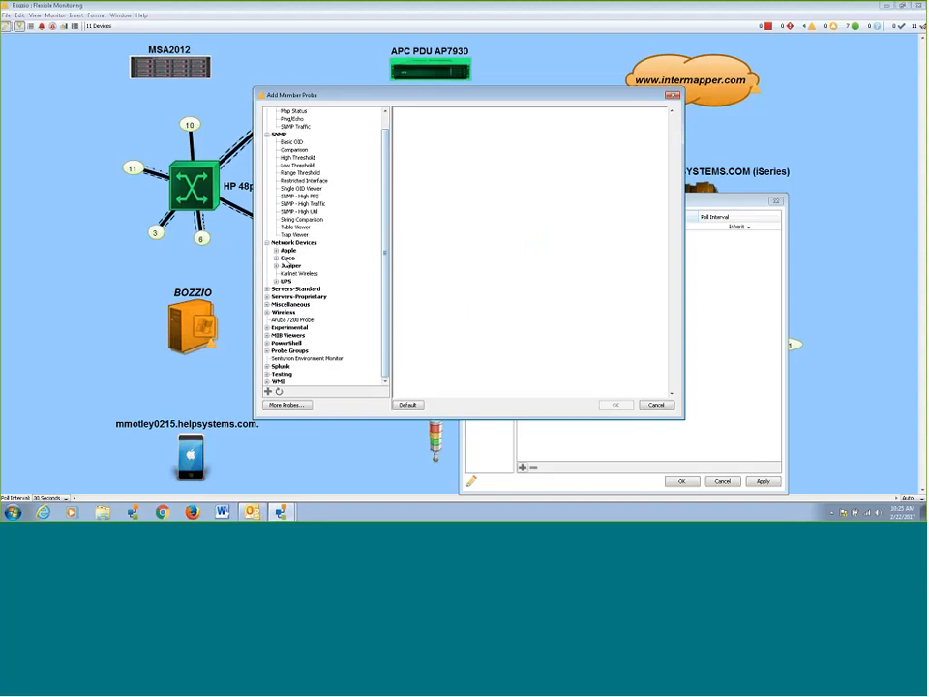
{"action": "left_click", "coordinate": [268, 290]}
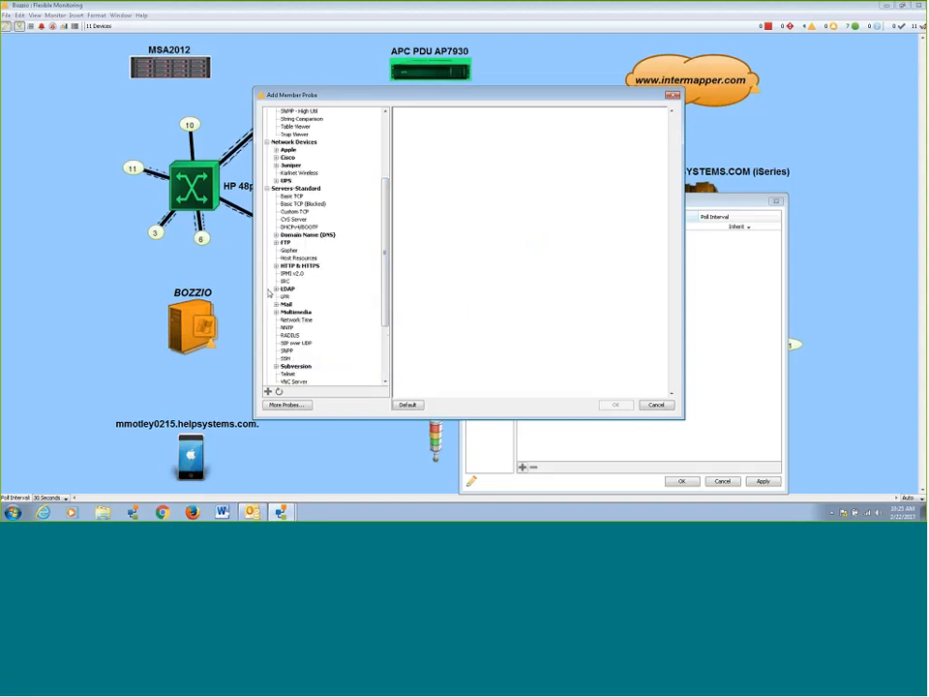
{"action": "scroll", "coordinate": [386, 214], "scroll_direction": "down", "scroll_amount": 1}
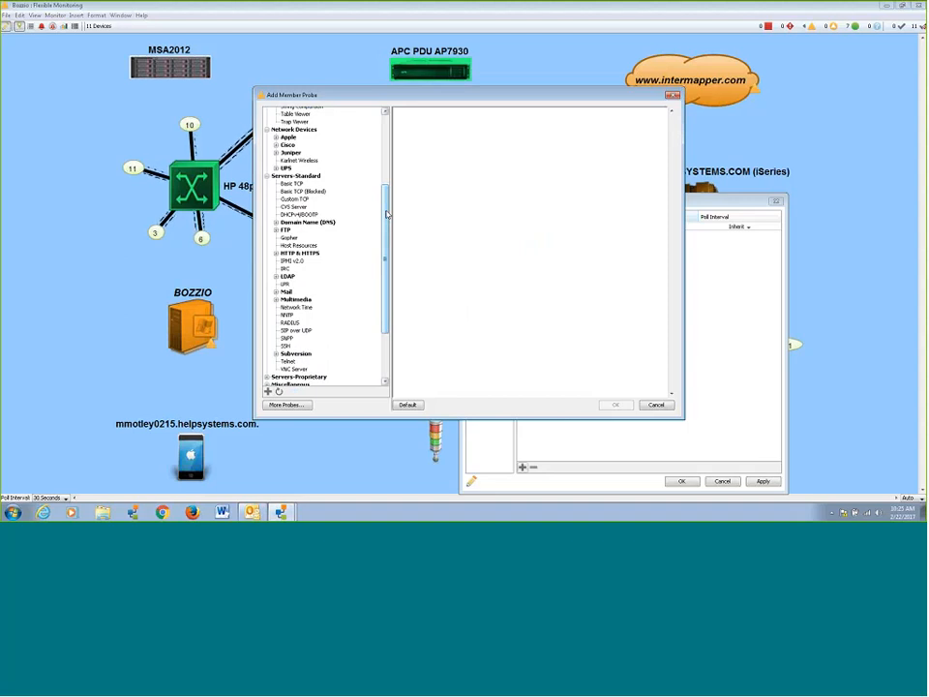
{"action": "scroll", "coordinate": [378, 264], "scroll_direction": "down", "scroll_amount": 2}
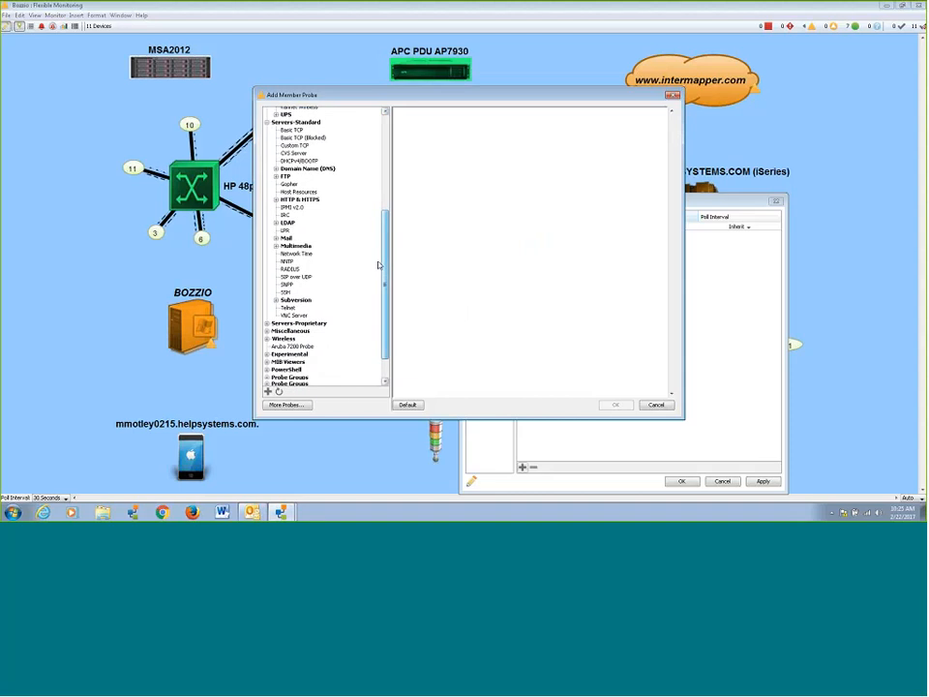
{"action": "left_click", "coordinate": [267, 312]}
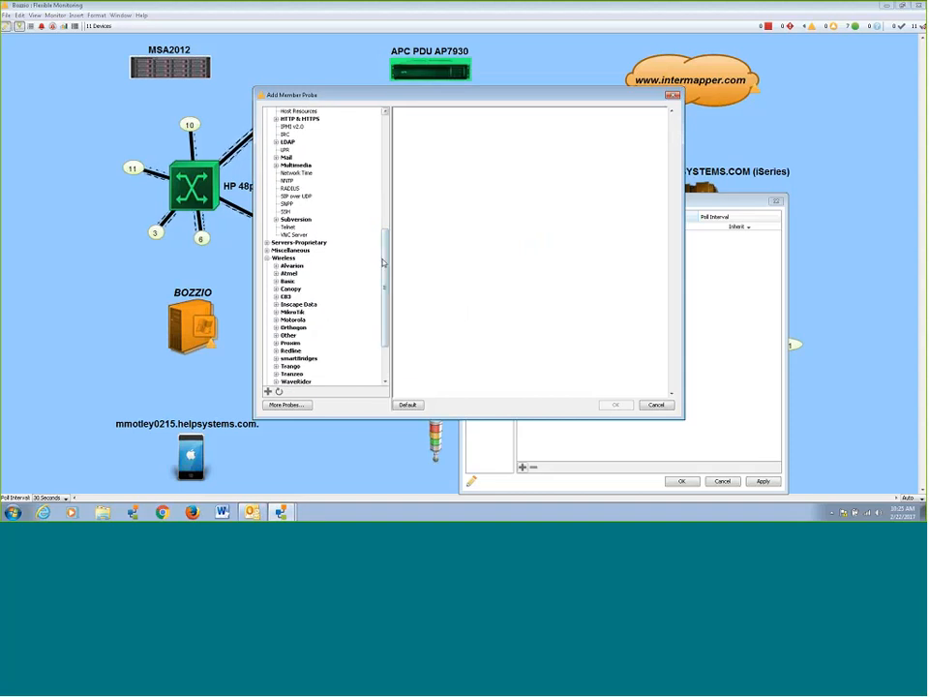
{"action": "scroll", "coordinate": [386, 316], "scroll_direction": "down", "scroll_amount": 3}
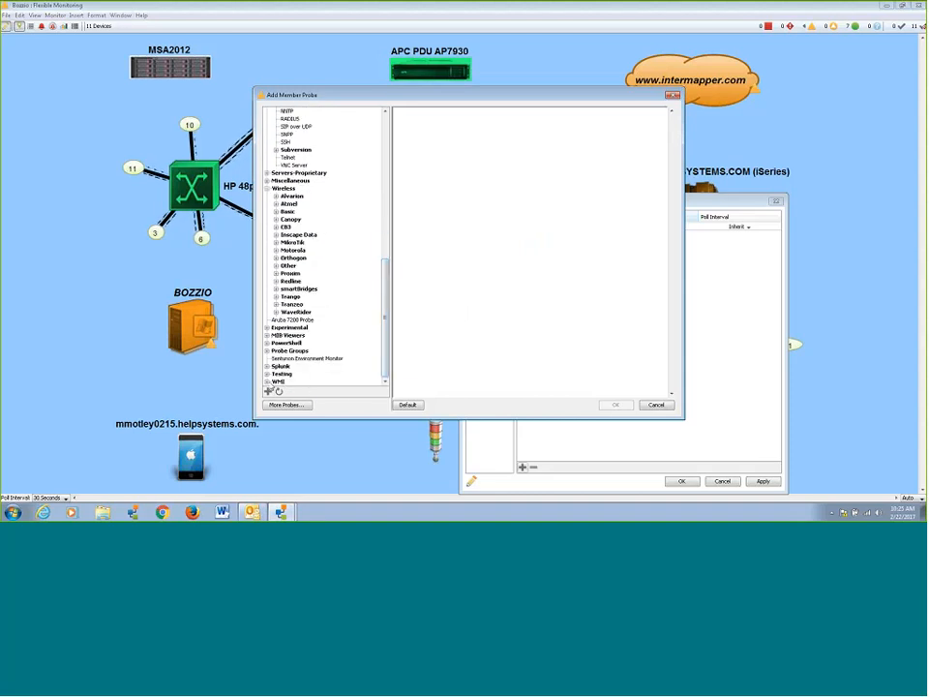